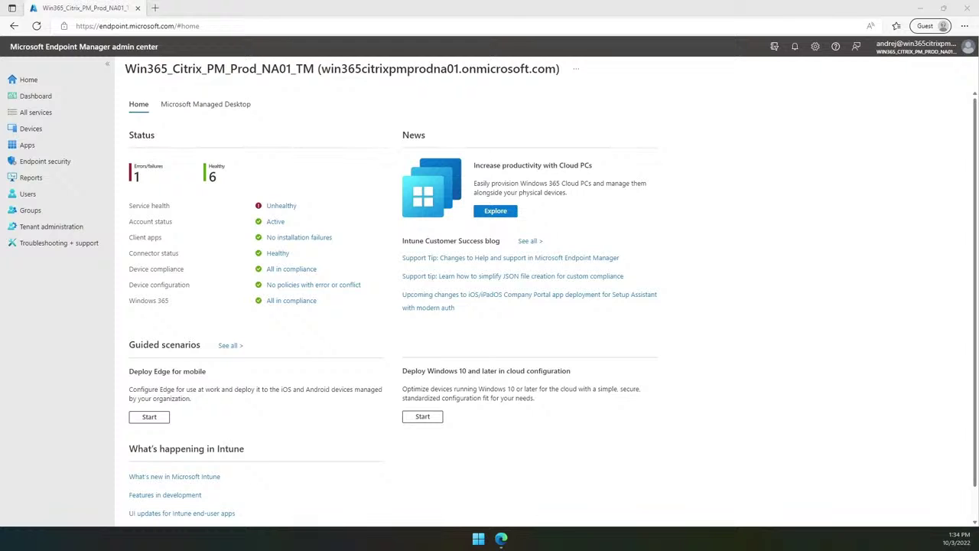
Go to Tenant administration > Connectors and tokens > Windows 365 Citrix connector (preview).
left_click(60, 228)
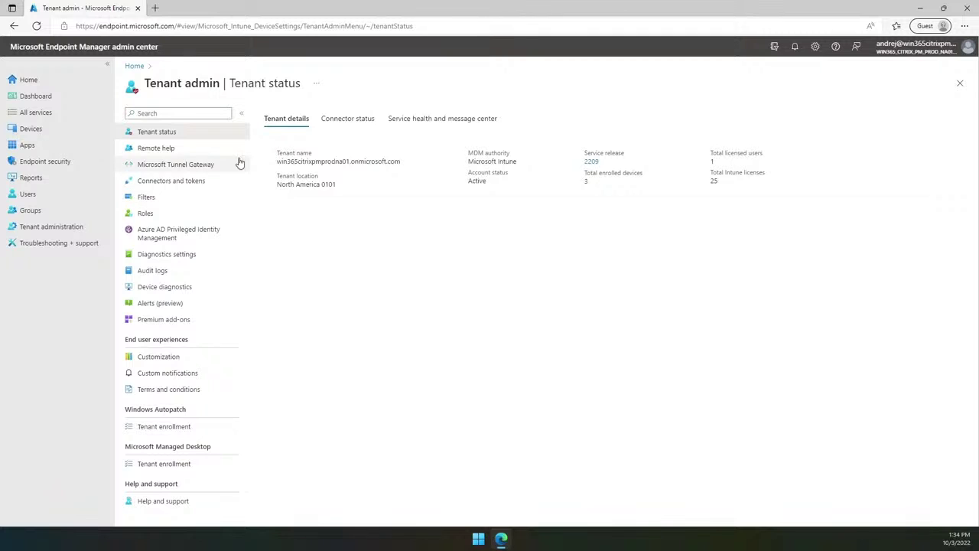
left_click(184, 182)
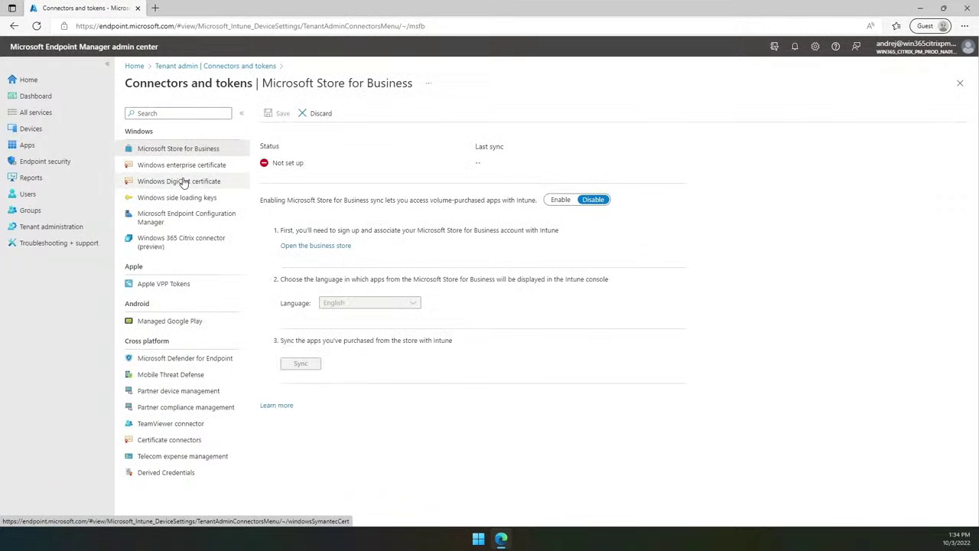
left_click(189, 250)
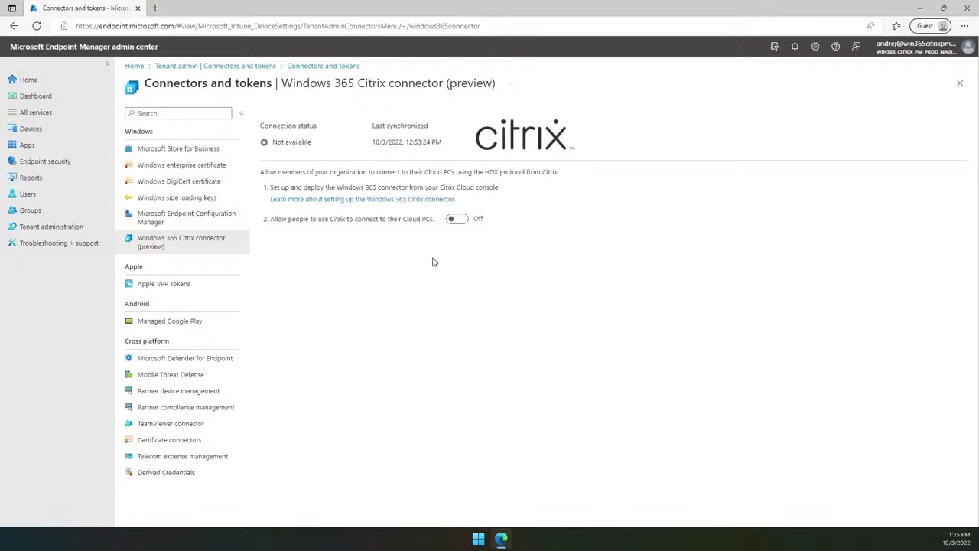
Turn on 'Allow people to use Citrix' and keep the Citrix connector enabled.
left_click(454, 219)
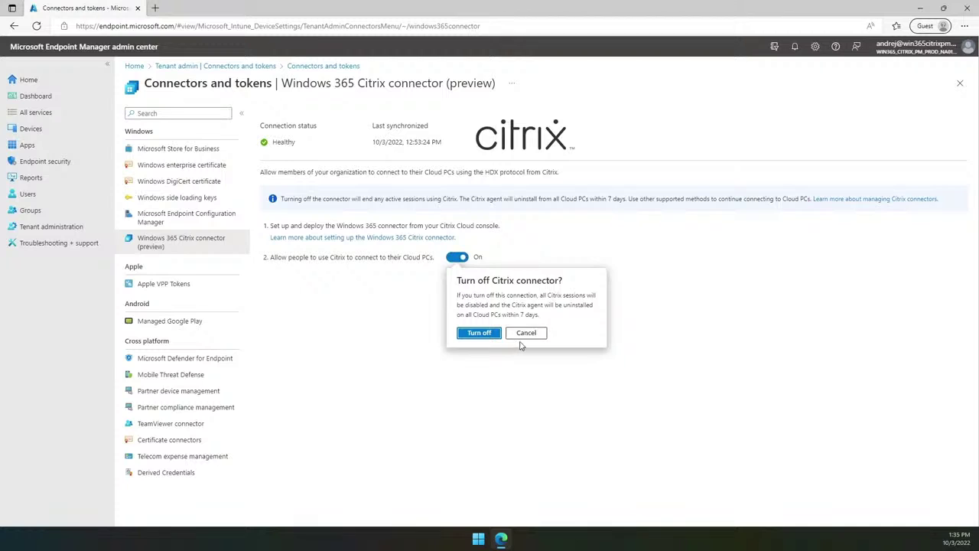
left_click(527, 333)
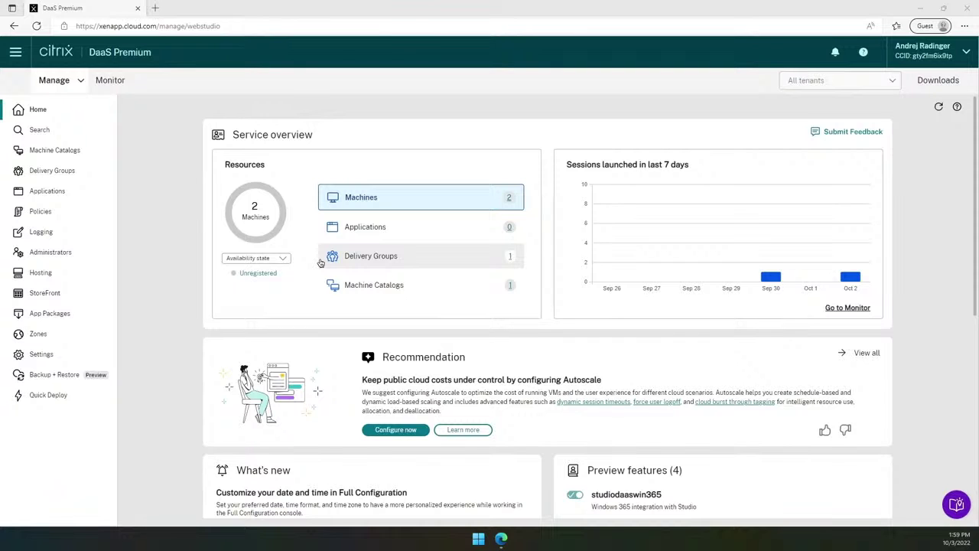
Open the Windows 365 integration checklist from Quick Deploy.
left_click(46, 396)
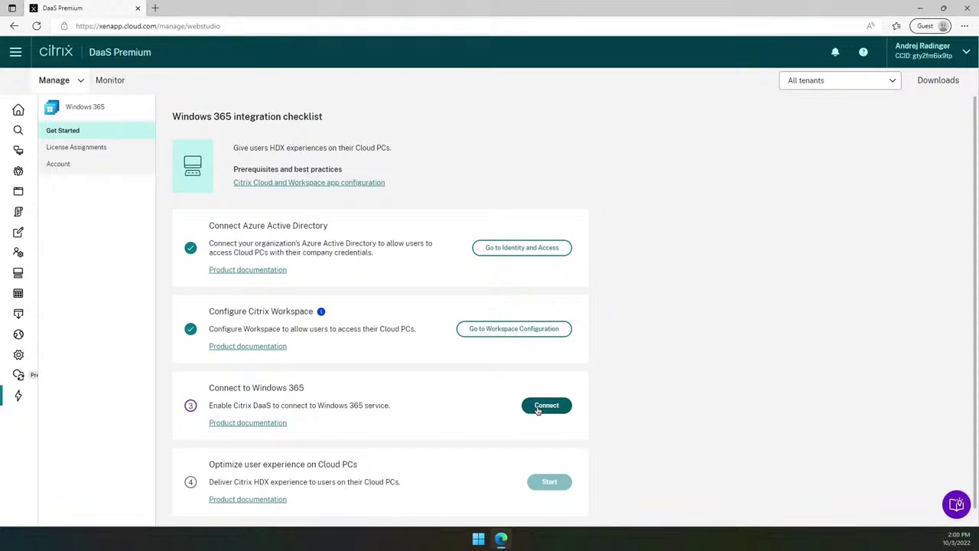
Connect to Windows 365, sign in with the tenant admin's e-mail and password, and accept the requested permissions.
left_click(537, 411)
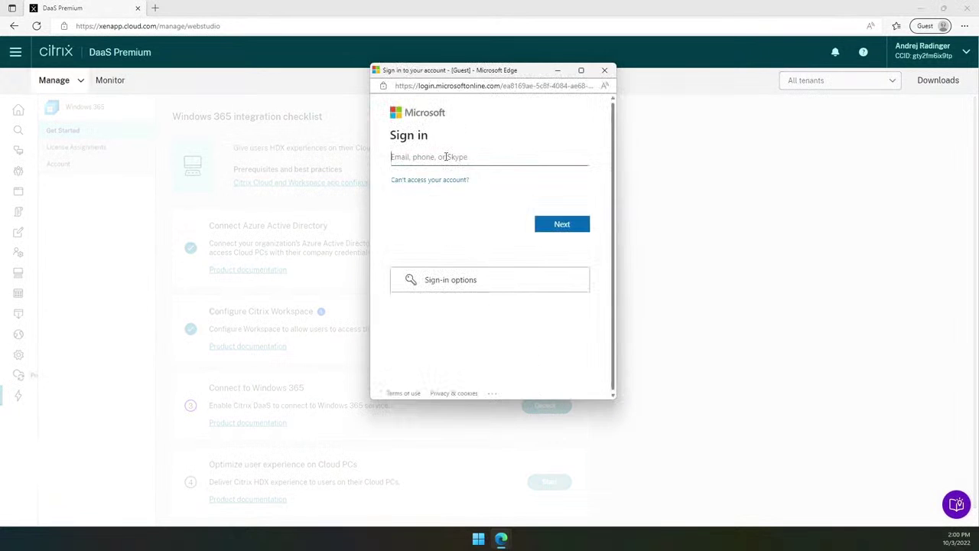
key("ctrl+v")
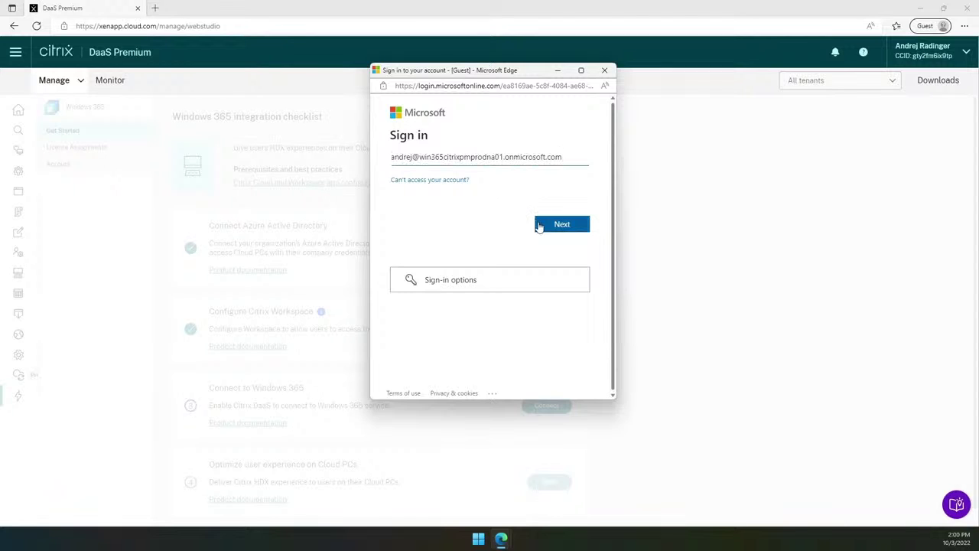
left_click(544, 227)
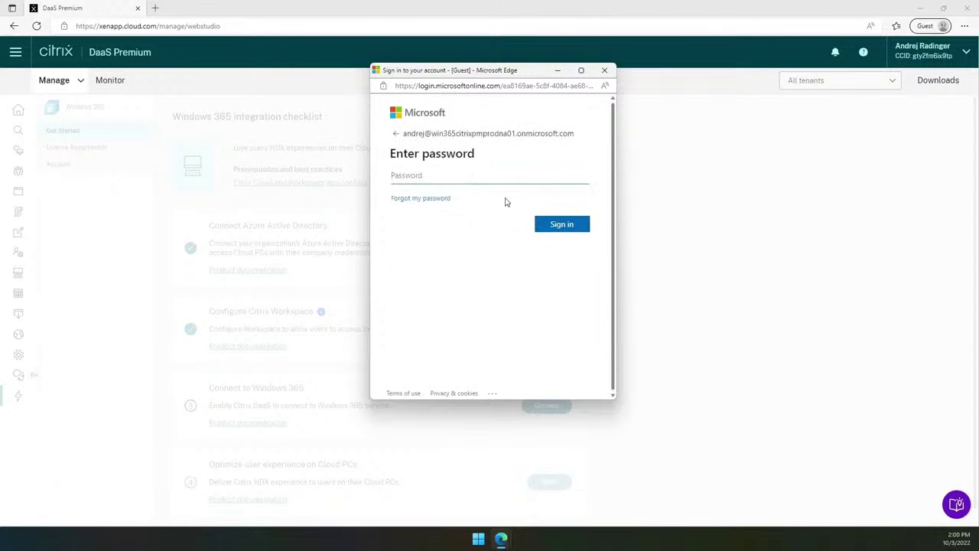
key("ctrl+v")
key("Return")
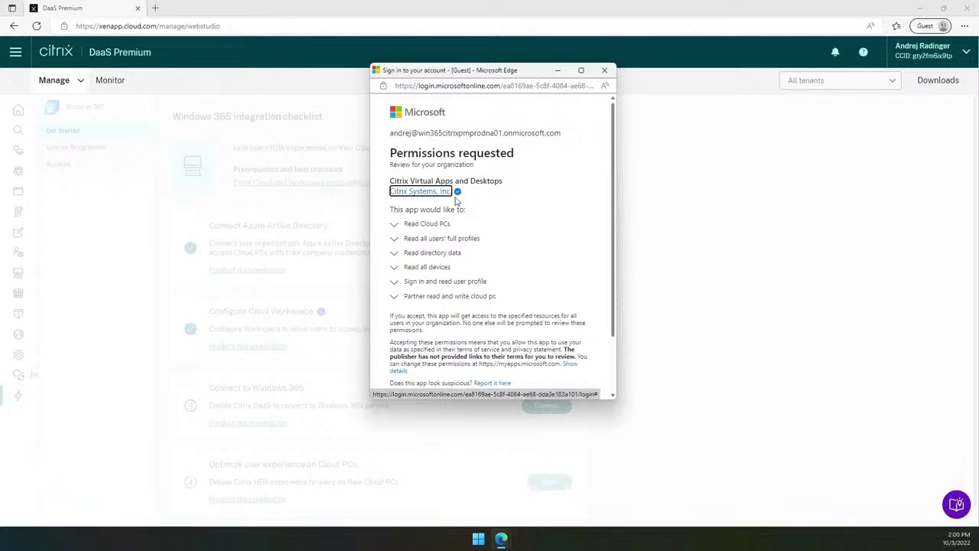
scroll(587, 245, "down", 2)
left_click(563, 338)
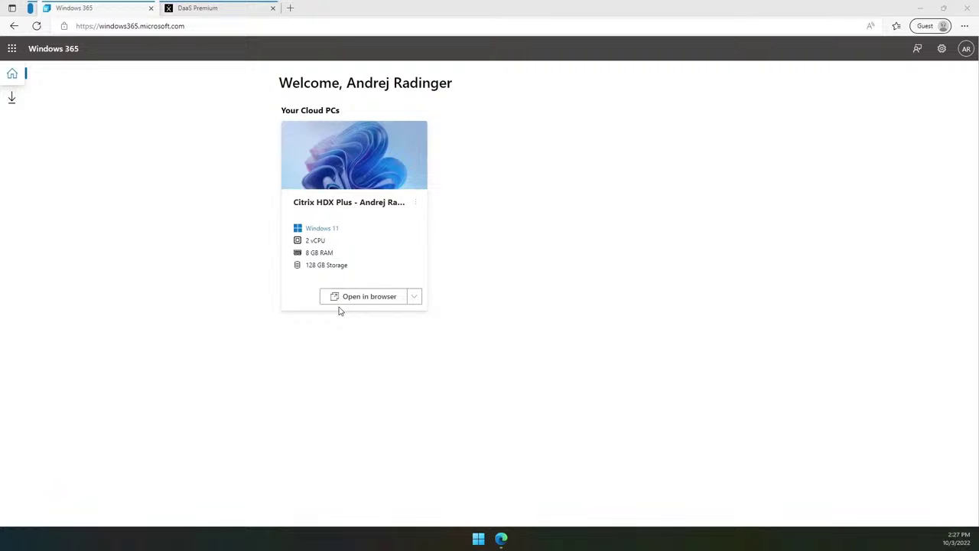
left_click(11, 103)
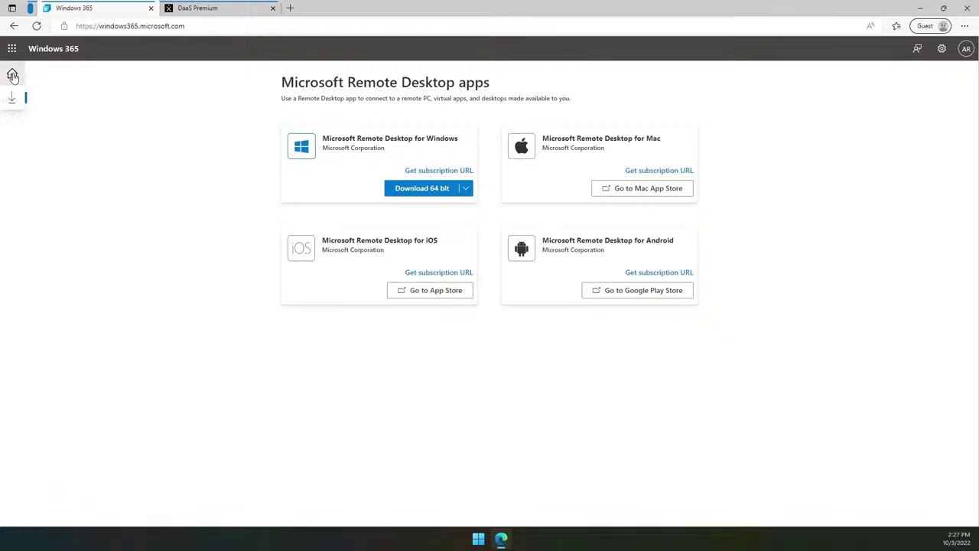
left_click(12, 73)
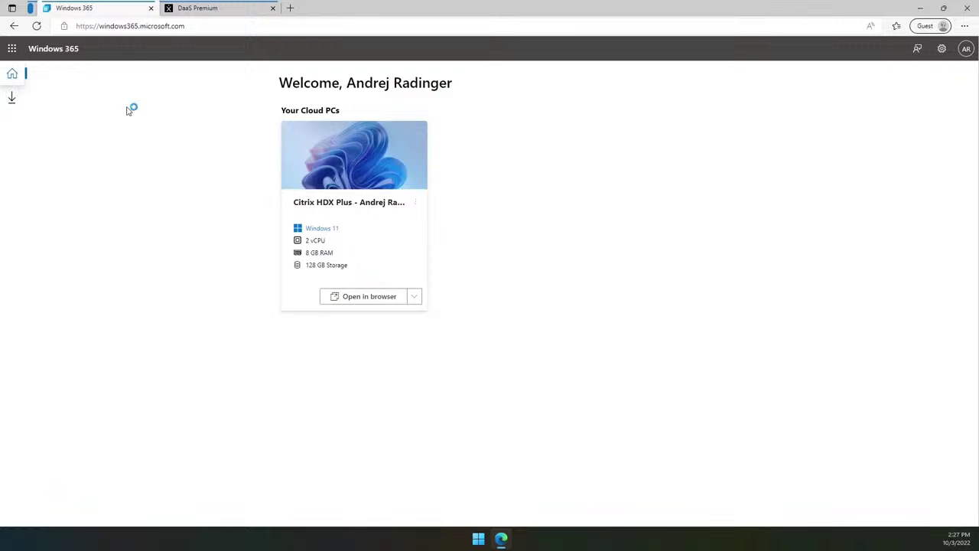
In the Citrix DaaS console, search for a user, assign them a Citrix license and save.
left_click(208, 8)
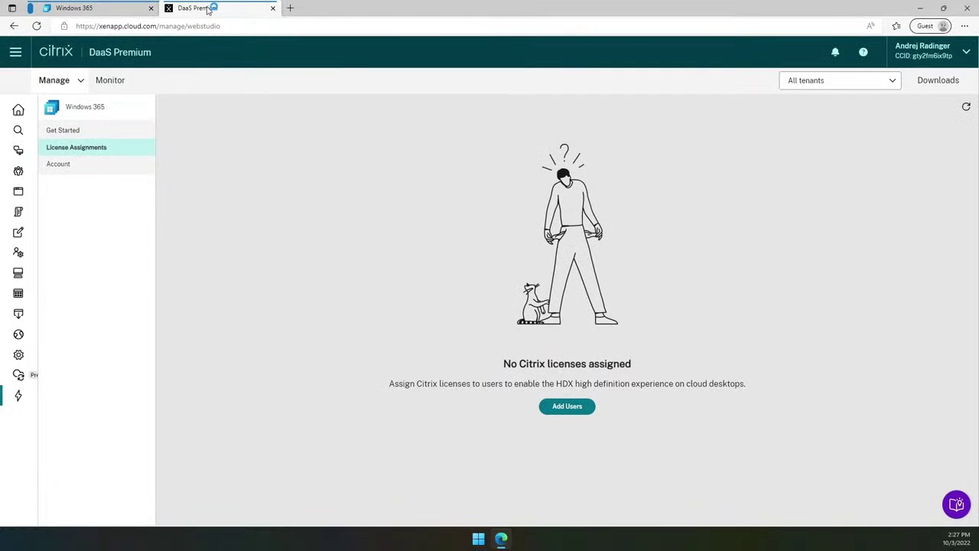
left_click(566, 407)
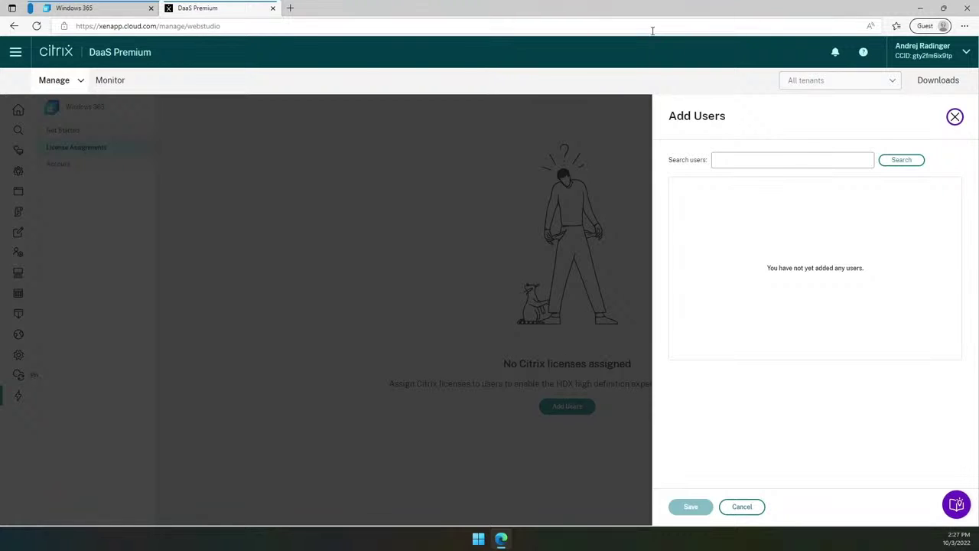
left_click(788, 161)
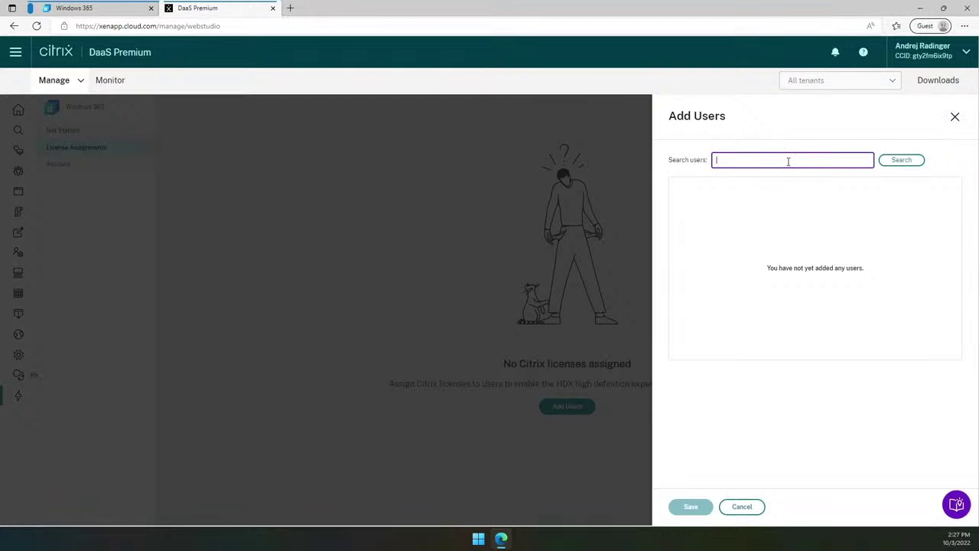
type("andrej")
left_click(906, 160)
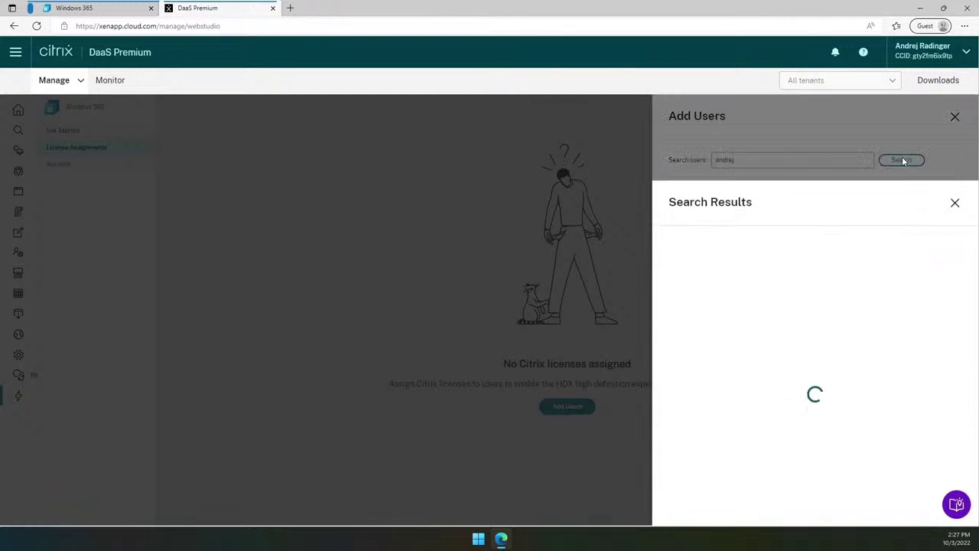
left_click(680, 217)
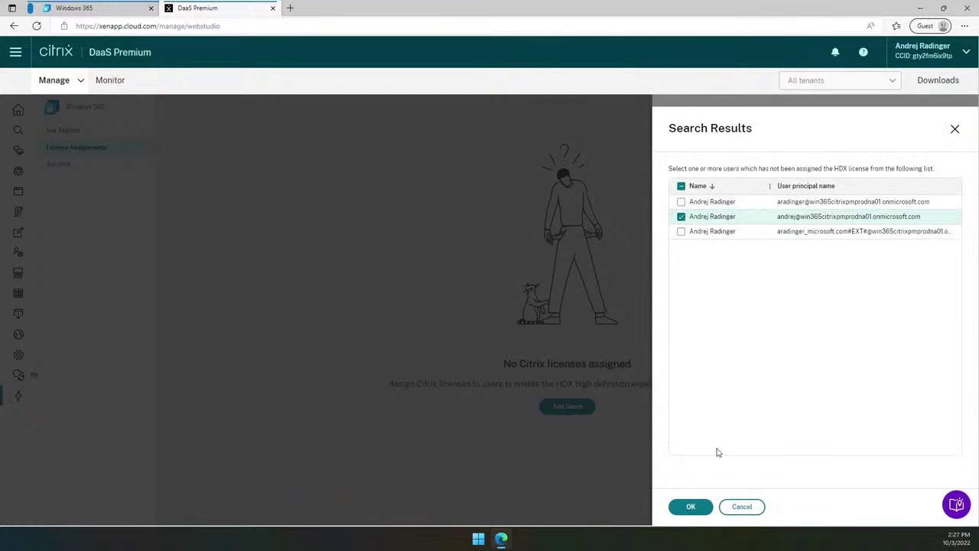
left_click(691, 507)
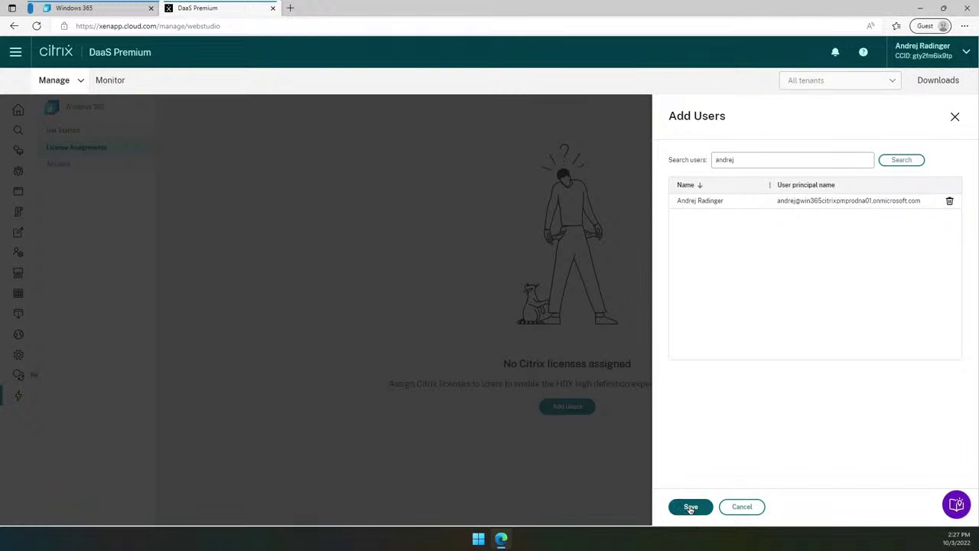
left_click(691, 507)
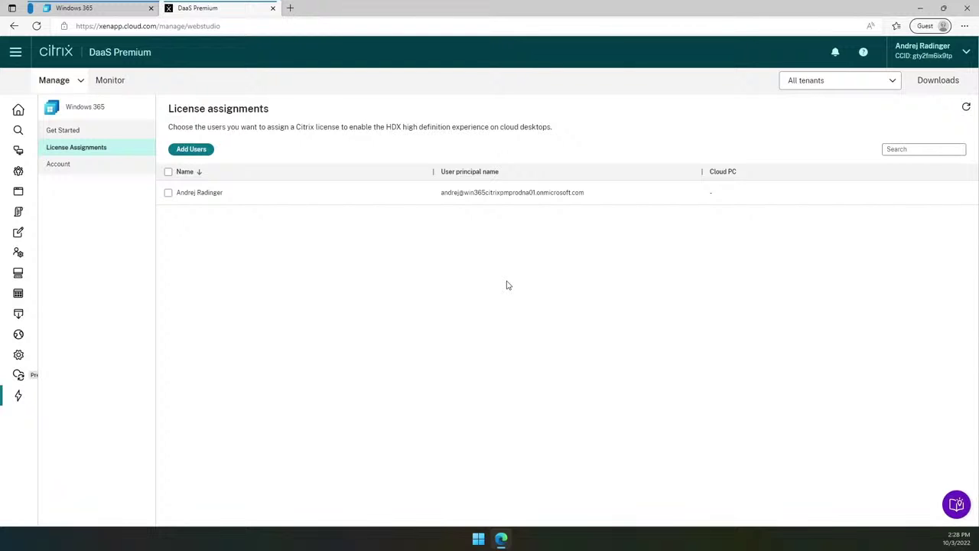
Reload the Windows 365 portal so the Cloud PC offers Open in Citrix.
left_click(90, 11)
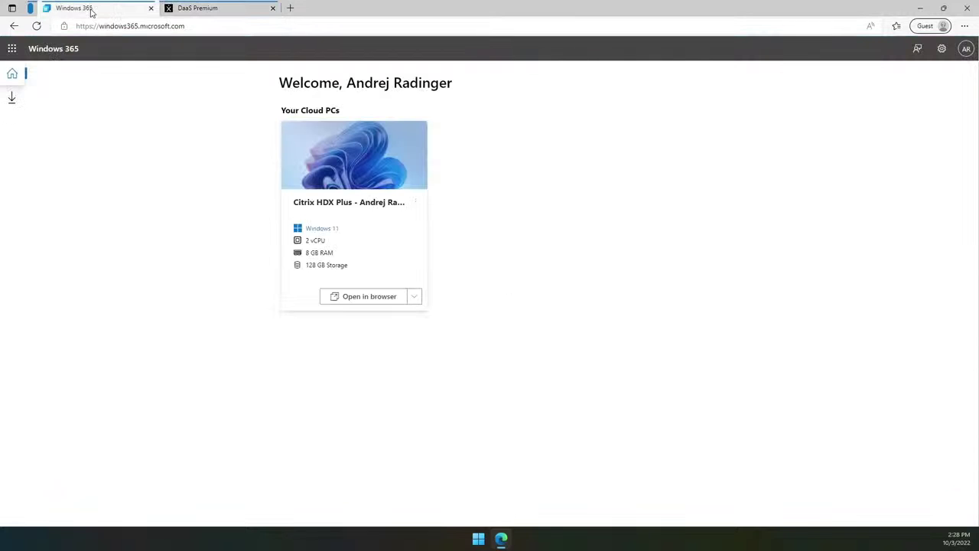
left_click(36, 26)
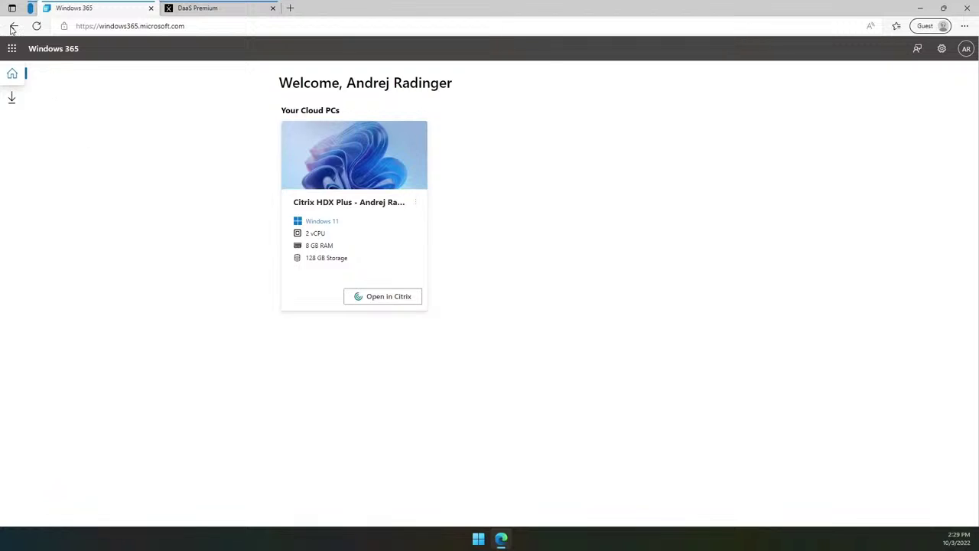
Open Citrix Workspace from the Windows 365 left rail to list both Cloud PC desktops.
left_click(16, 99)
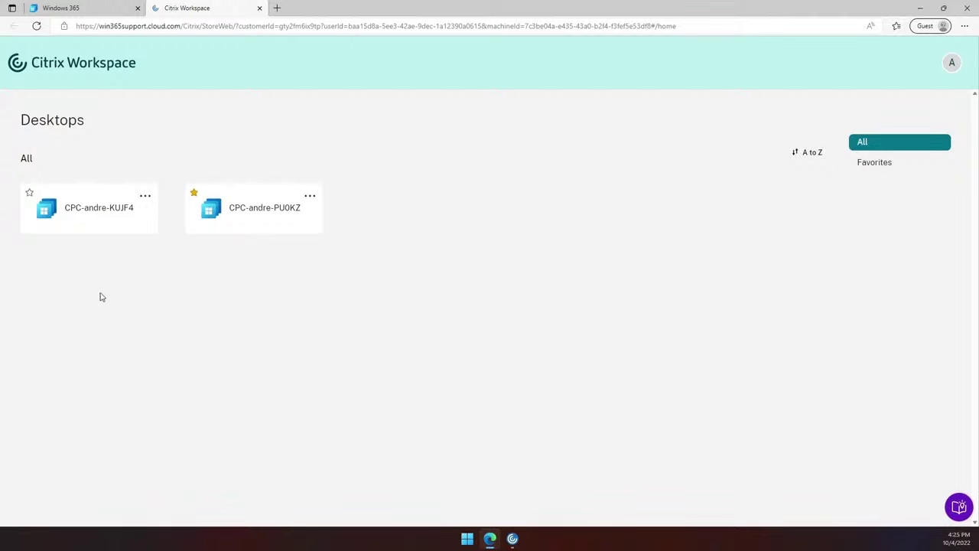
Launch the favourite Cloud PC desktop and sign in with the PIN.
left_click(243, 216)
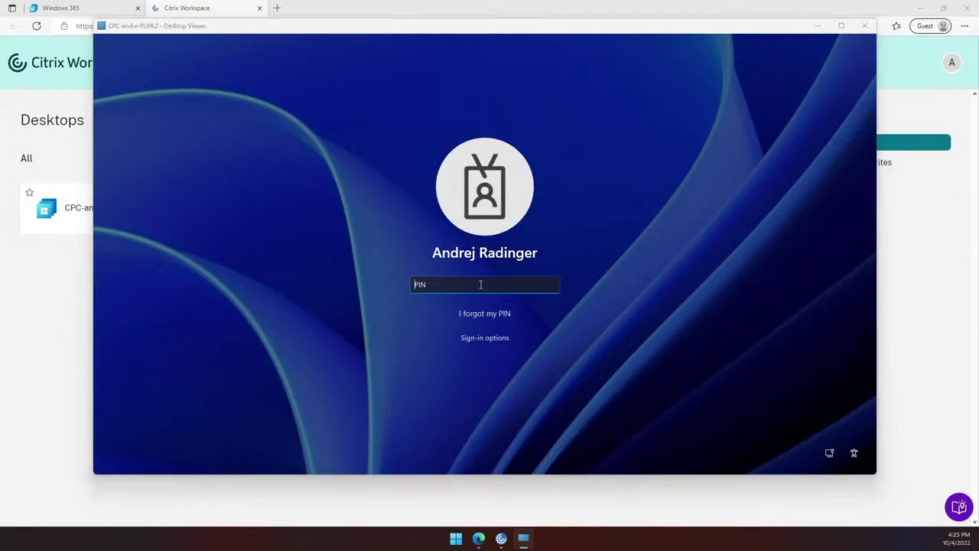
type("****")
key("Return")
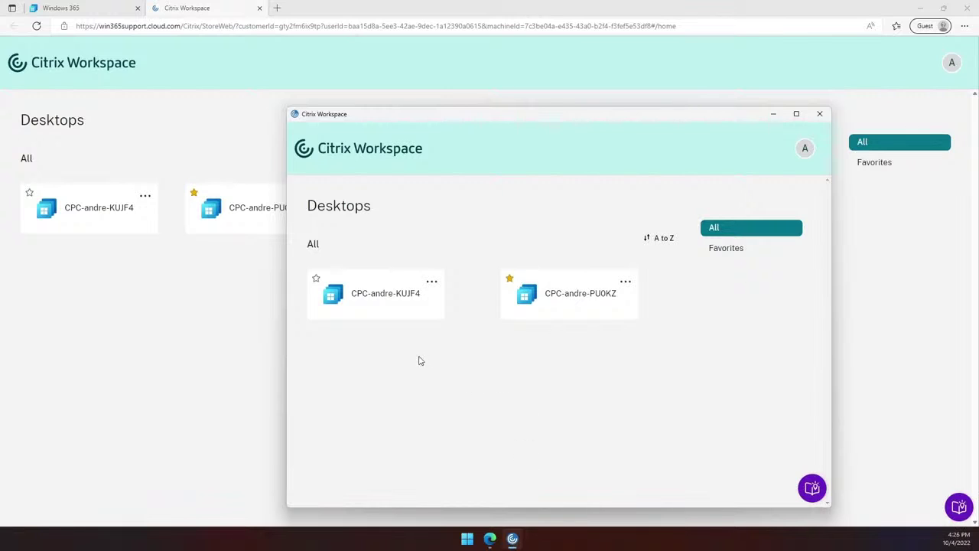
Launch the favourite Cloud PC from the Workspace app, enter the PIN, then disconnect via Power.
left_click(571, 306)
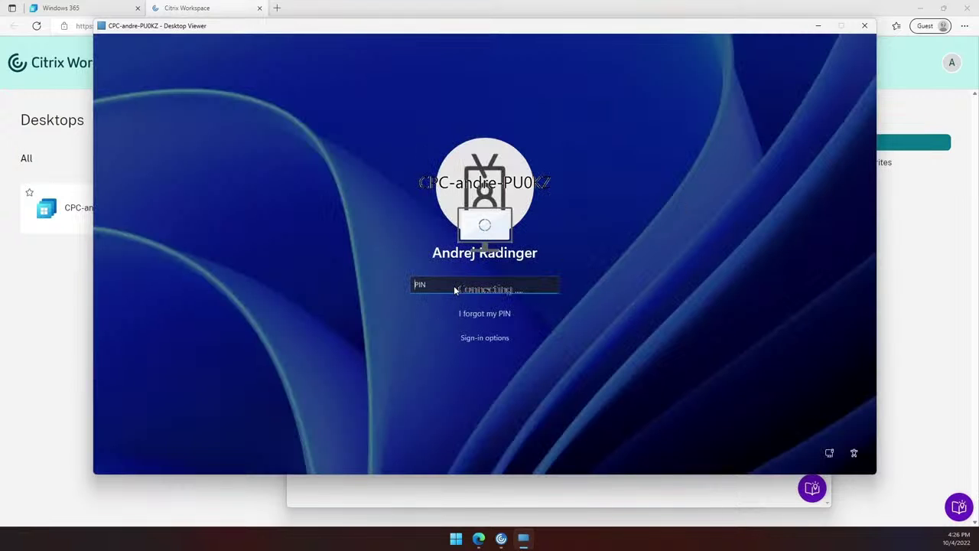
type("••")
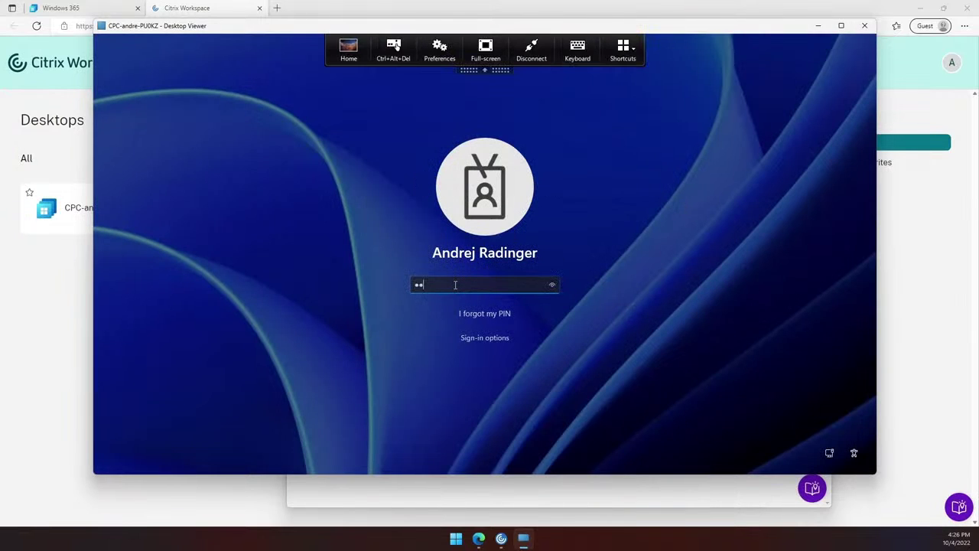
type("••")
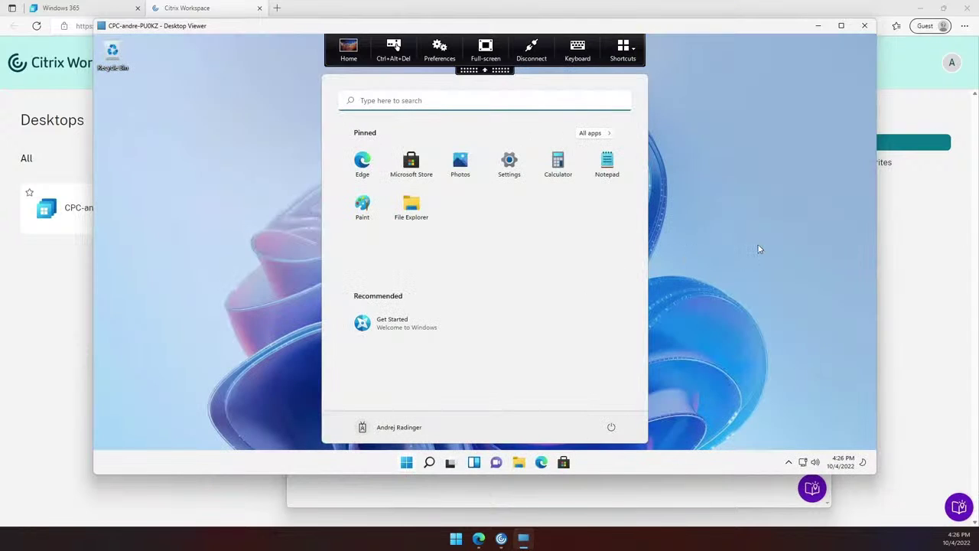
left_click(611, 428)
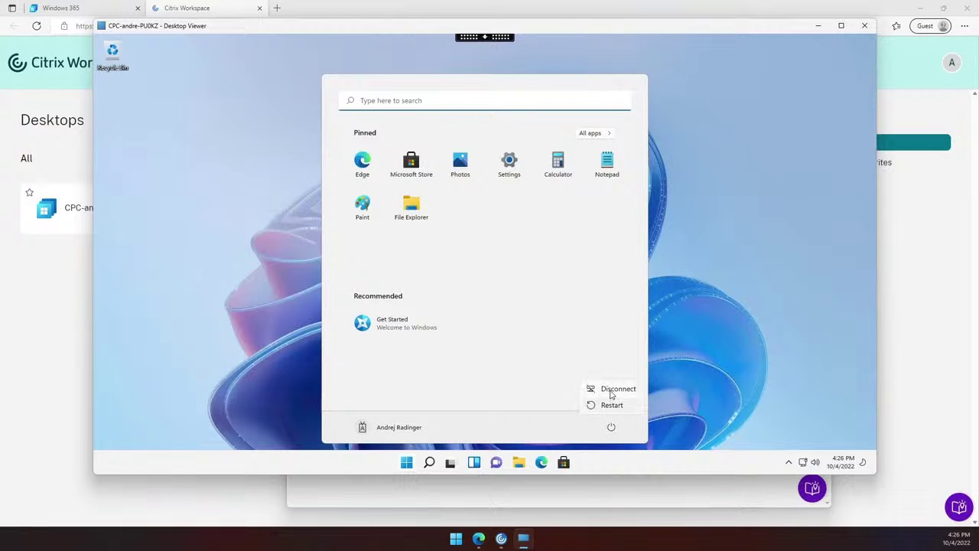
left_click(611, 389)
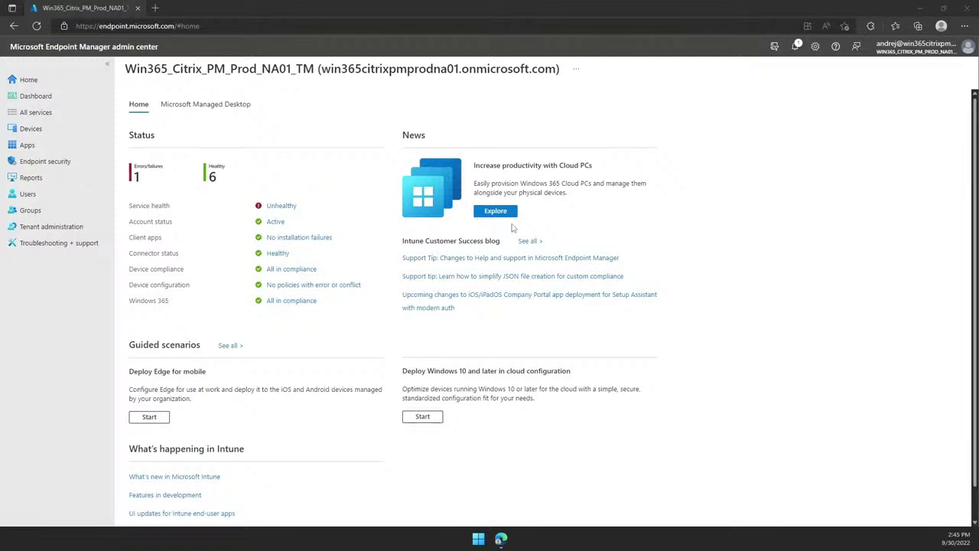
Start a new Windows 365 user setting named 'Citrix Troubleshooting' with local admin enabled.
left_click(513, 213)
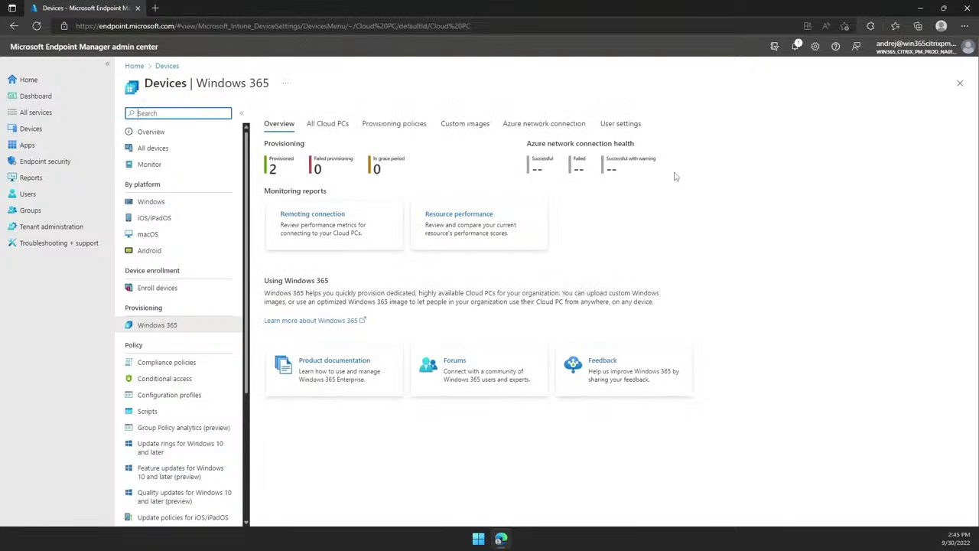
left_click(634, 125)
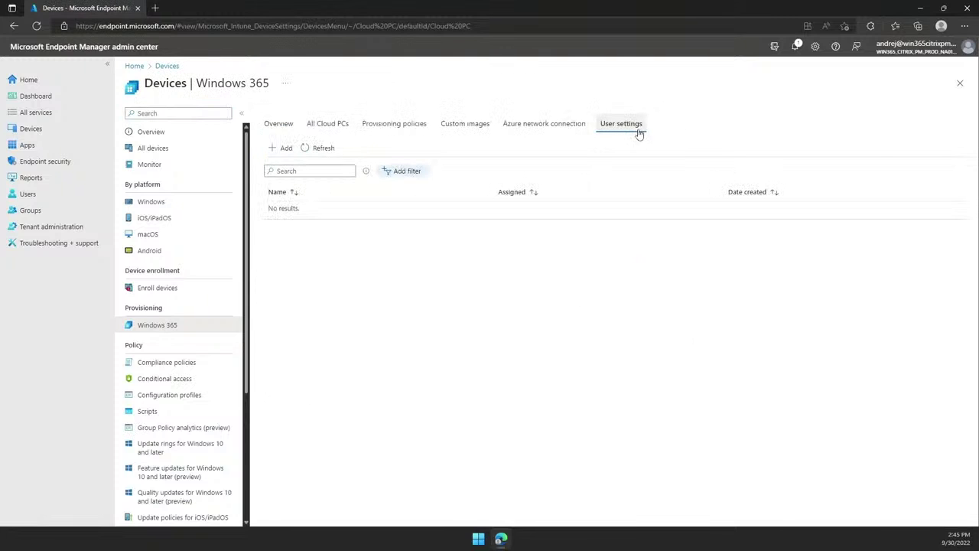
left_click(286, 148)
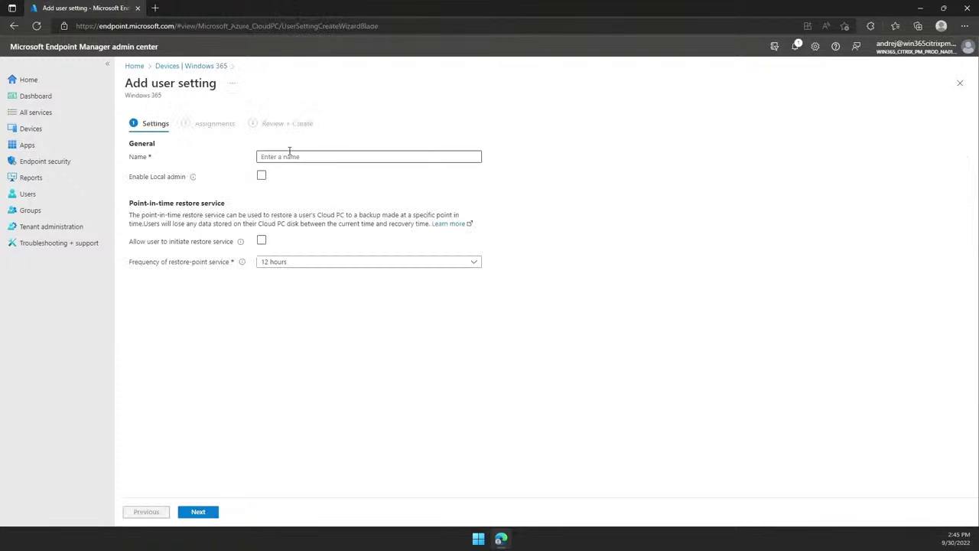
left_click(290, 156)
type("Citrix Troubleshooting")
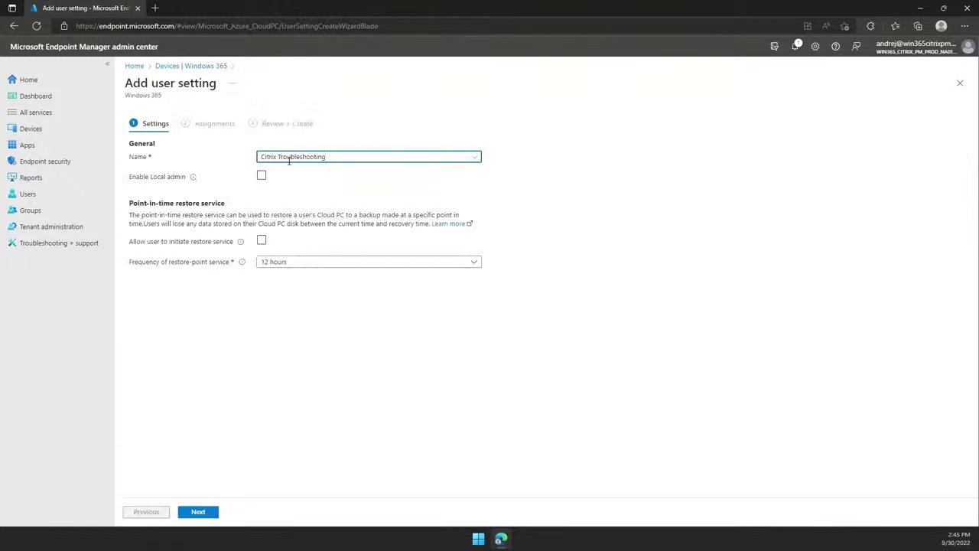
left_click(261, 176)
Assign the setting to the Citrix Troubleshooting group and create it.
left_click(198, 511)
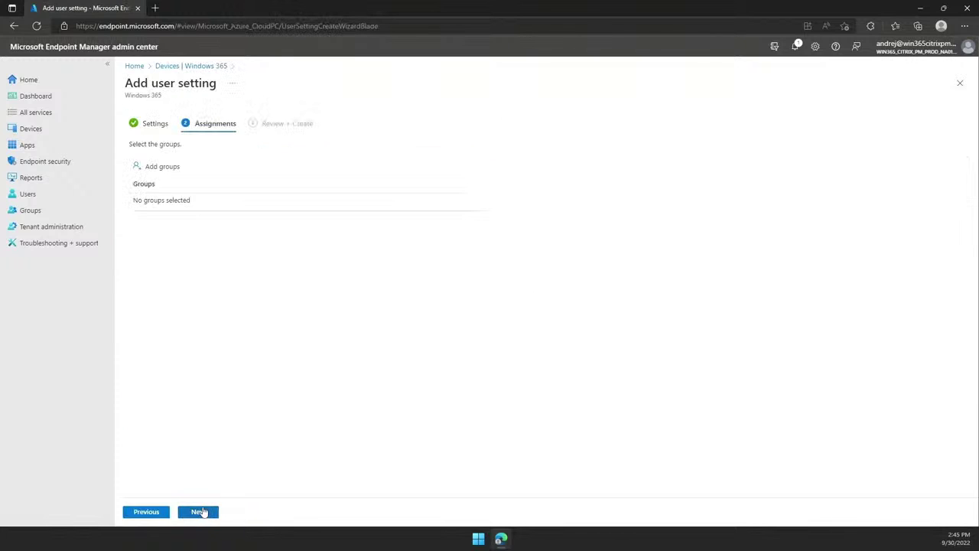
left_click(164, 176)
type("Citrix Troubleshooting")
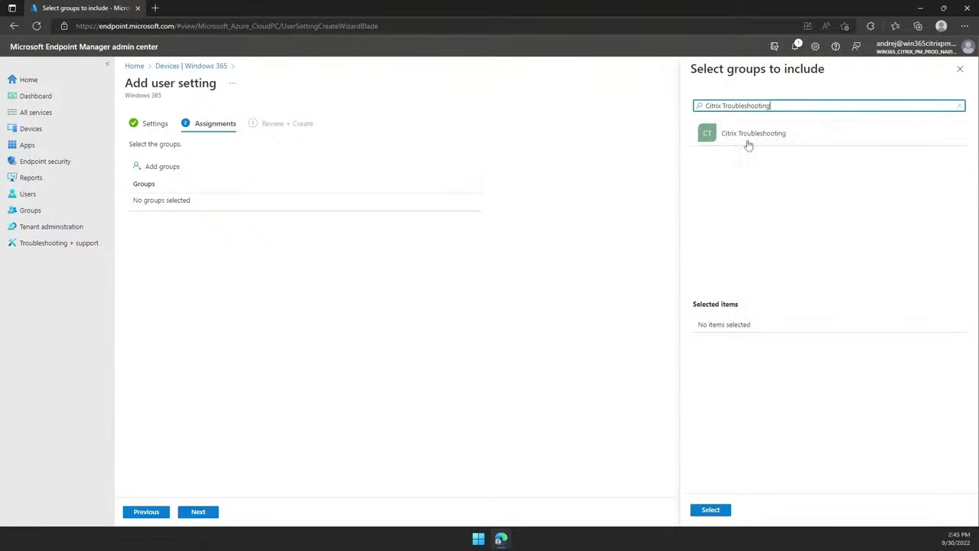
left_click(782, 145)
left_click(711, 509)
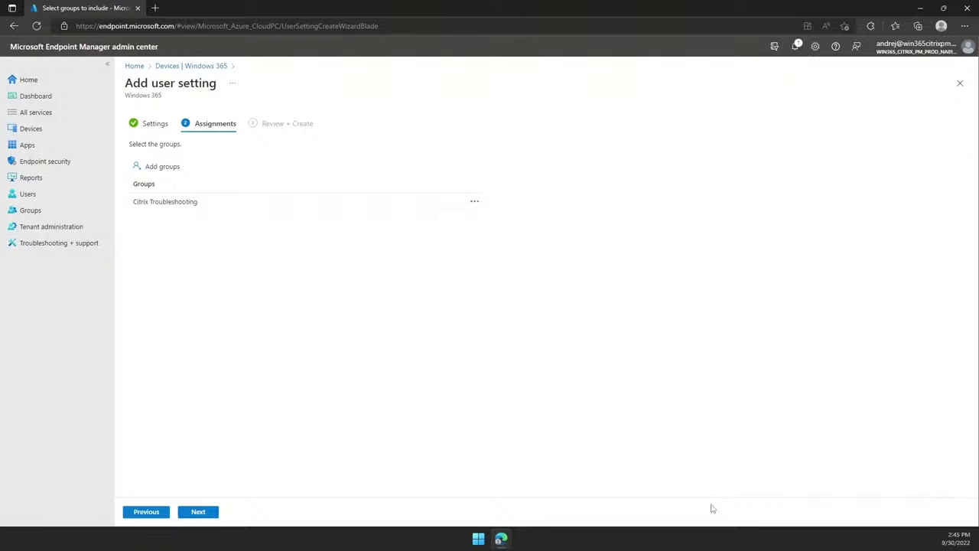
left_click(199, 511)
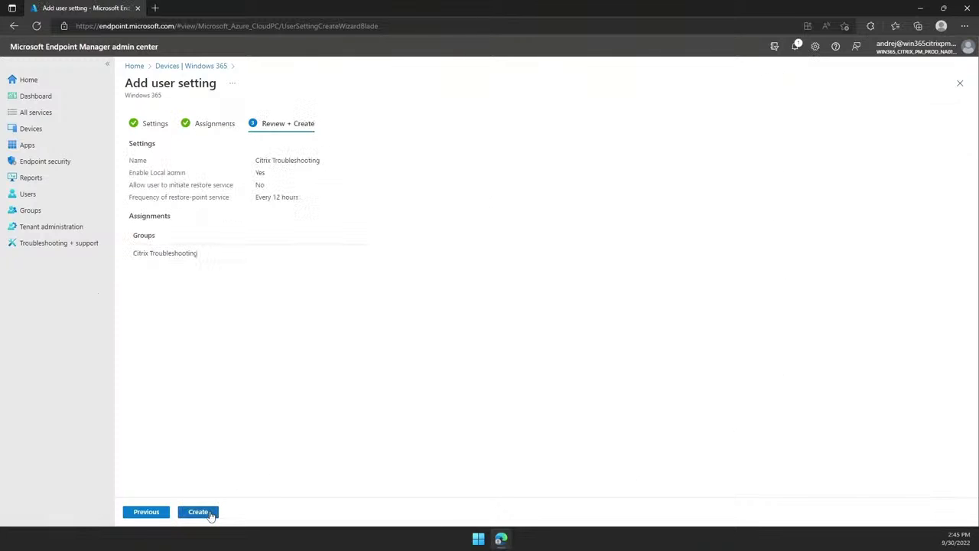
left_click(201, 512)
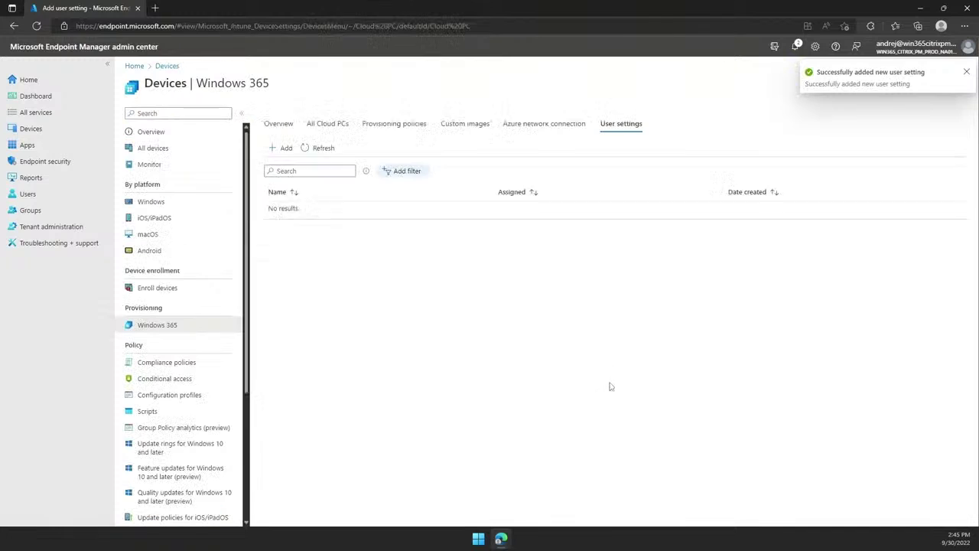